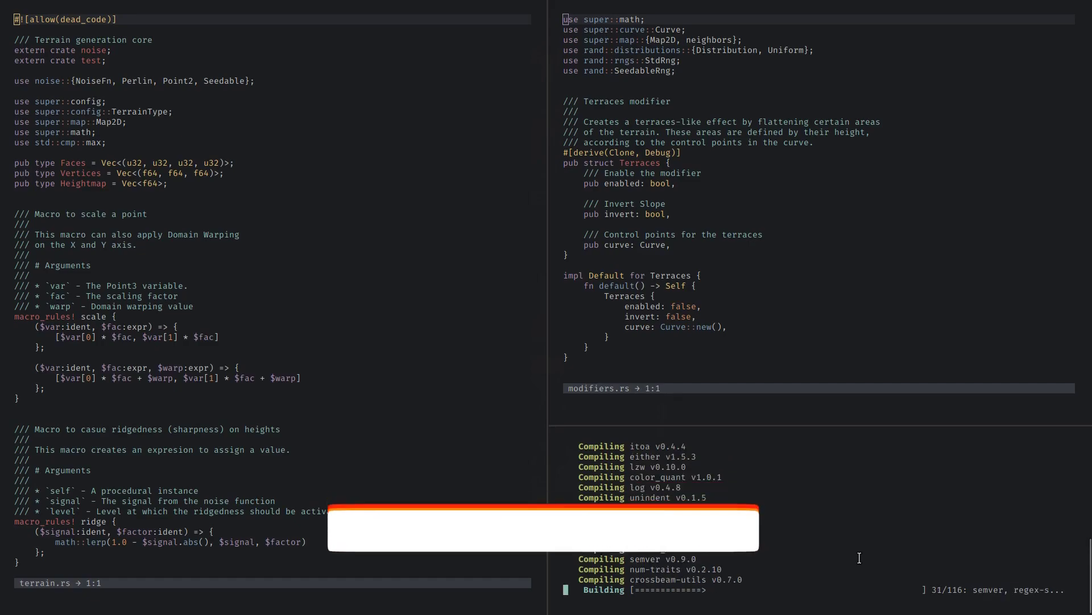
- Scroll through terrain.rs to pub struct Procedural and its impl Procedural constructor
{"action": "key", "text": "ctrl+f"}
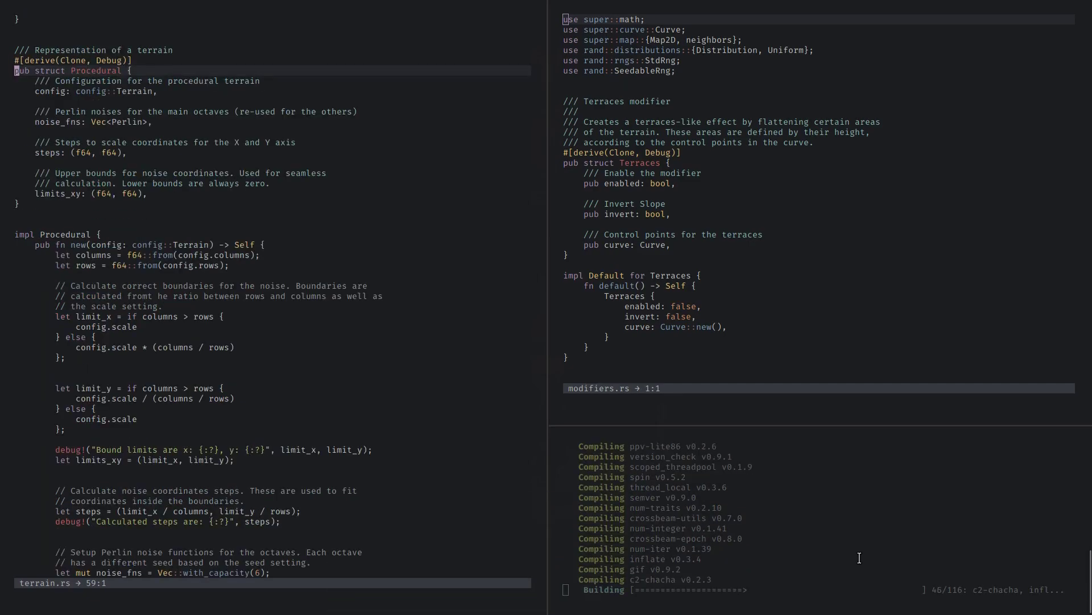
{"action": "key", "text": "j"}
{"action": "key", "text": "j"}
{"action": "key", "text": "j"}
{"action": "key", "text": "j"}
{"action": "key", "text": "j"}
{"action": "key", "text": "j"}
{"action": "key", "text": "j"}
{"action": "key", "text": "j"}
{"action": "key", "text": "j"}
{"action": "key", "text": "j"}
{"action": "key", "text": "j"}
{"action": "key", "text": "j"}
{"action": "key", "text": "j"}
{"action": "key", "text": "j"}
{"action": "key", "text": "j"}
{"action": "key", "text": "j"}
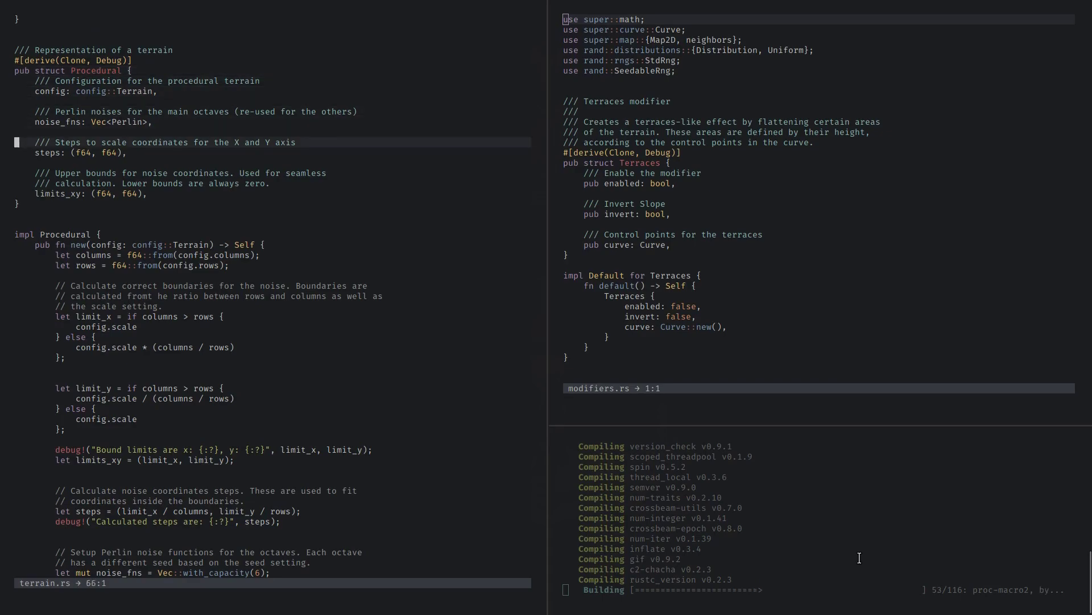
{"action": "key", "text": "j"}
{"action": "key", "text": "j"}
{"action": "key", "text": "j"}
{"action": "key", "text": "j"}
{"action": "key", "text": "j"}
{"action": "key", "text": "j"}
{"action": "key", "text": "j"}
{"action": "key", "text": "j"}
{"action": "key", "text": "j"}
{"action": "key", "text": "j"}
{"action": "key", "text": "j"}
{"action": "key", "text": "j"}
{"action": "key", "text": "j"}
{"action": "key", "text": "j"}
{"action": "key", "text": "j"}
{"action": "key", "text": "j"}
{"action": "key", "text": "j"}
{"action": "key", "text": "j"}
{"action": "key", "text": "j"}
{"action": "key", "text": "j"}
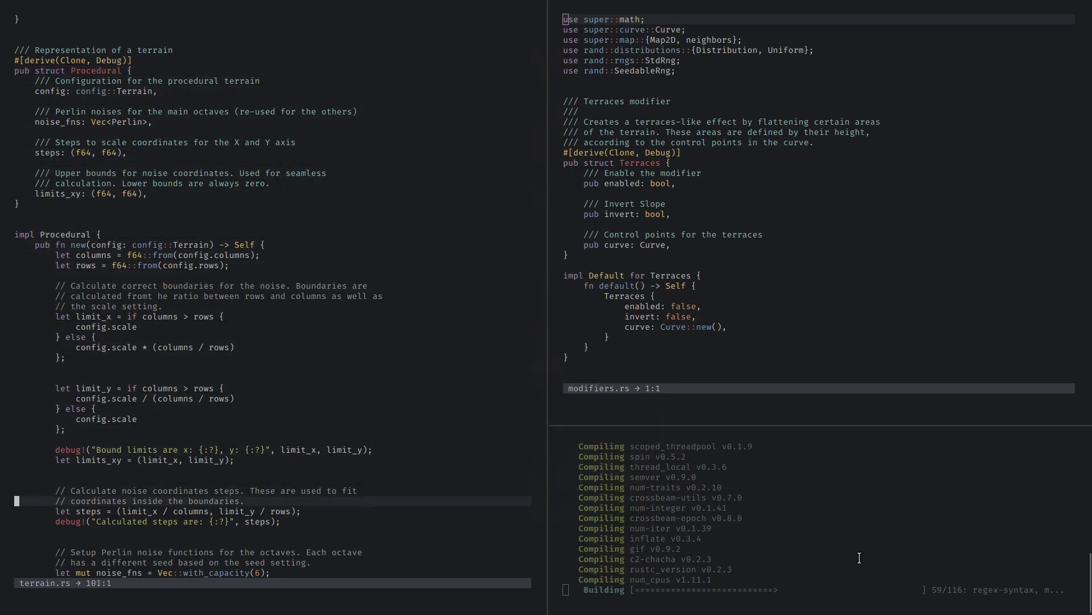
{"action": "key", "text": "j"}
{"action": "key", "text": "j"}
{"action": "key", "text": "j"}
{"action": "key", "text": "j"}
{"action": "key", "text": "j"}
{"action": "key", "text": "j"}
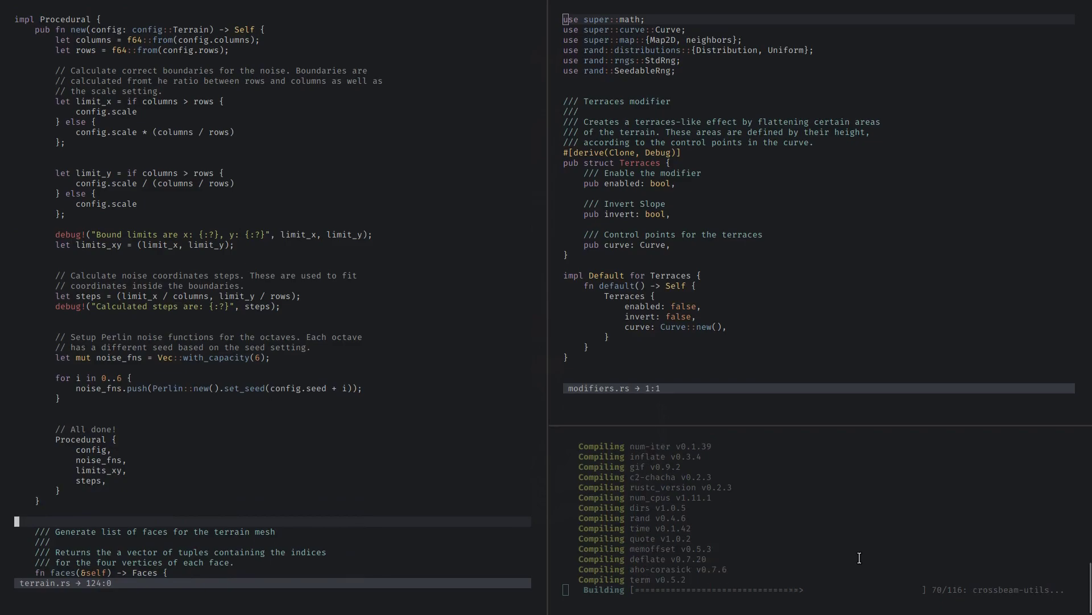
- Generate a Smooth Hills terrain from the Mirage sidebar and raise its Detail to 1.00
{"action": "key", "text": "j"}
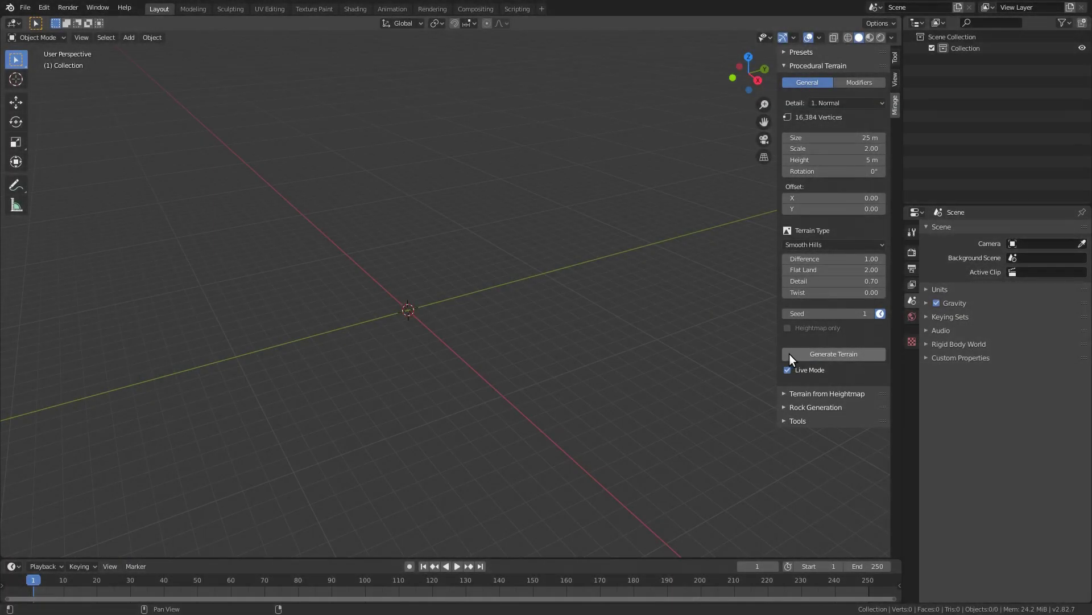
{"action": "left_click", "coordinate": [790, 353]}
{"action": "middle_click_drag", "start_coordinate": [736, 330], "coordinate": [778, 316]}
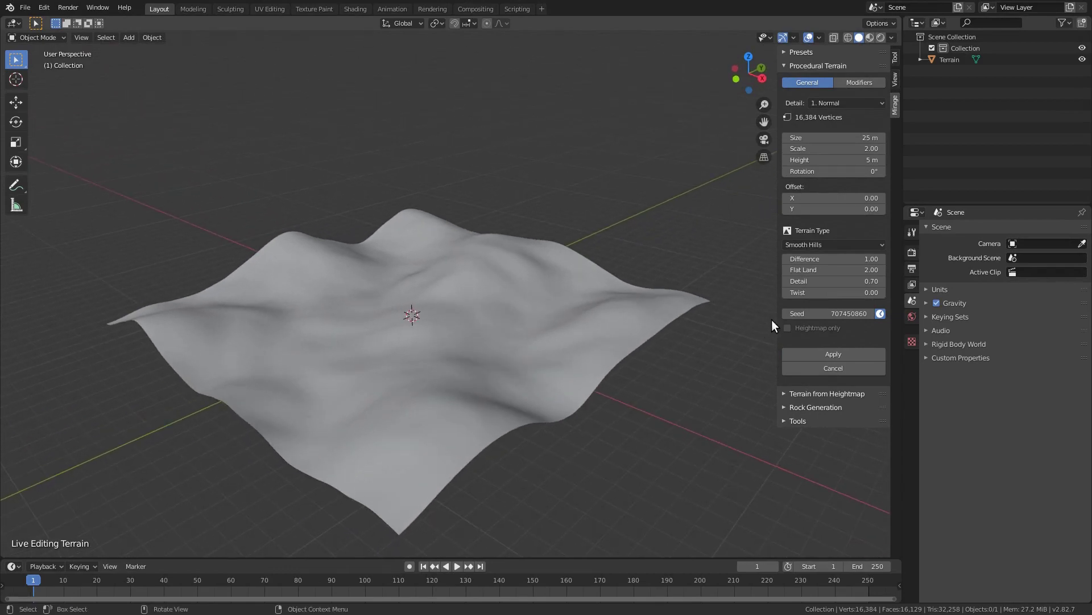
{"action": "mouse_move", "coordinate": [808, 281]}
{"action": "left_mouse_down"}
{"action": "mouse_move", "coordinate": [836, 282]}
{"action": "mouse_move", "coordinate": [822, 258]}
{"action": "mouse_move", "coordinate": [879, 259]}
{"action": "mouse_move", "coordinate": [797, 270]}
{"action": "left_mouse_up"}
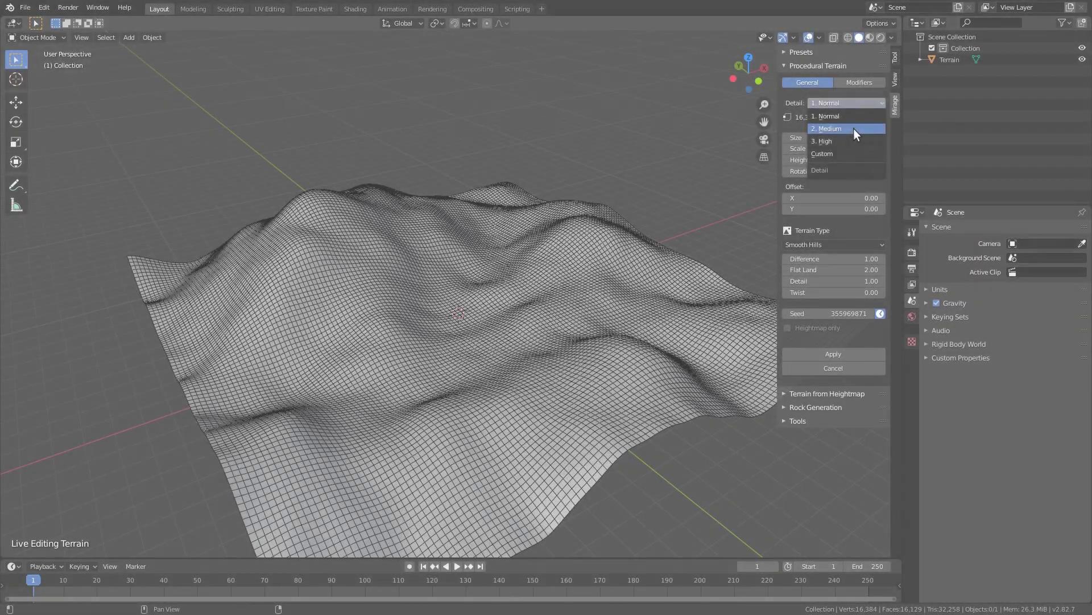
- Cycle the terrain mesh detail through 2. Medium, 3. High and Custom resolution
{"action": "left_click", "coordinate": [853, 128]}
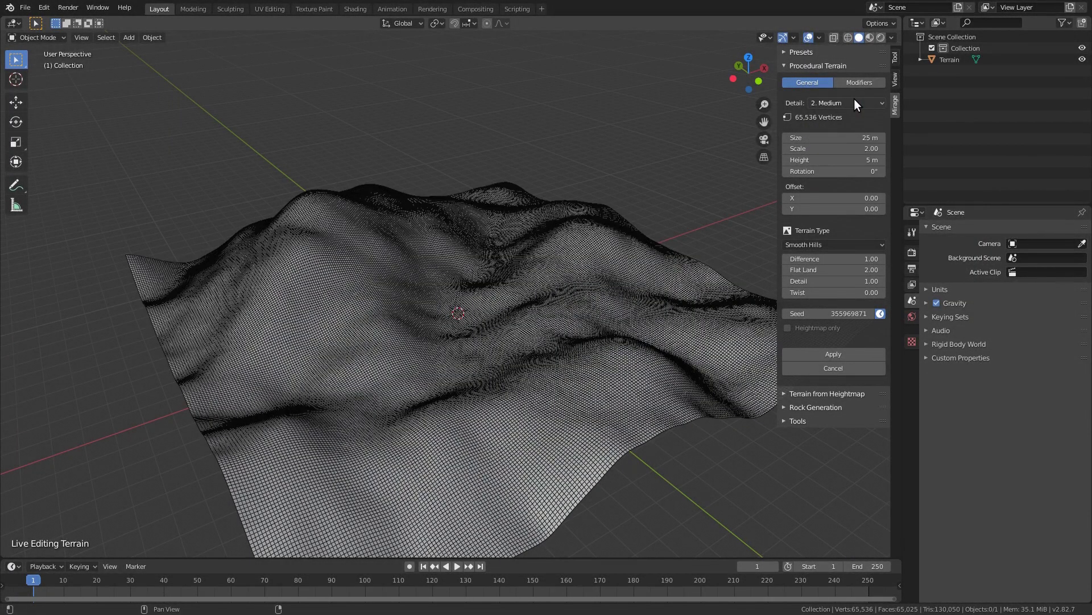
{"action": "left_click", "coordinate": [855, 100]}
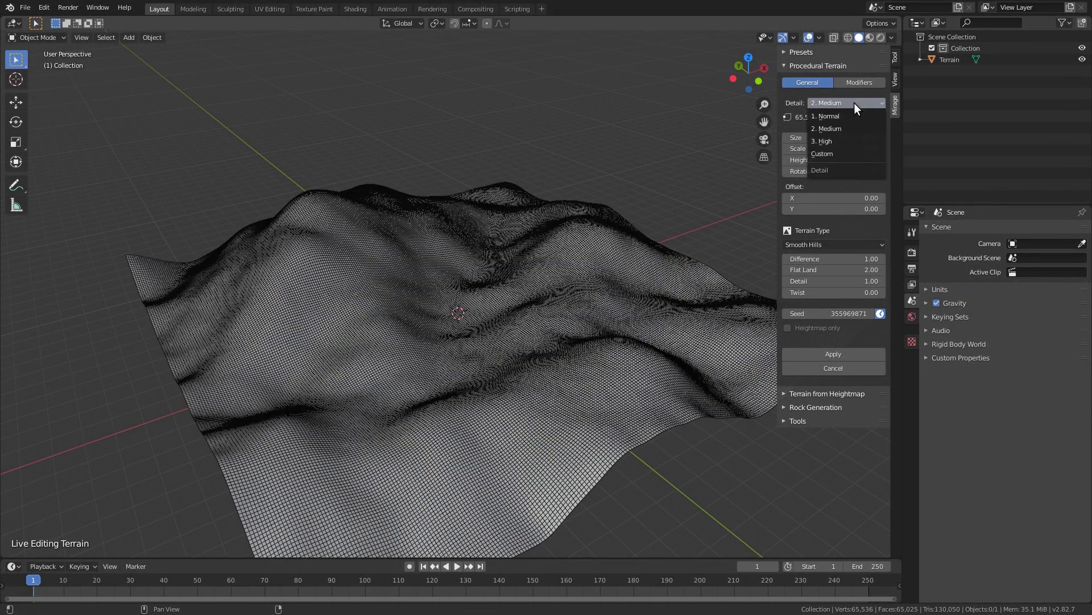
{"action": "left_click", "coordinate": [852, 141]}
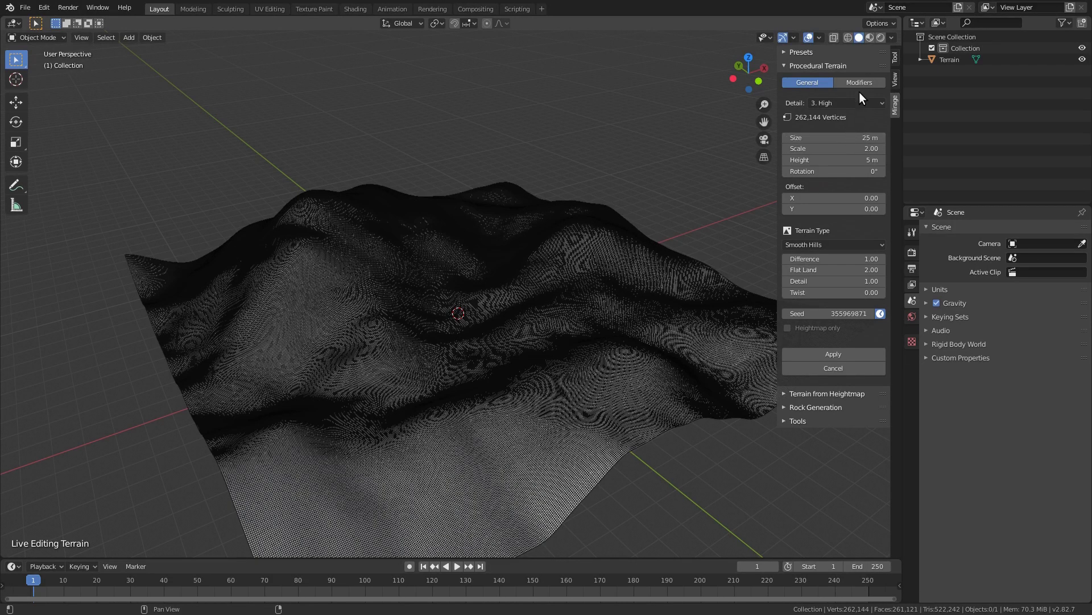
{"action": "left_click", "coordinate": [858, 101]}
{"action": "left_click", "coordinate": [845, 153]}
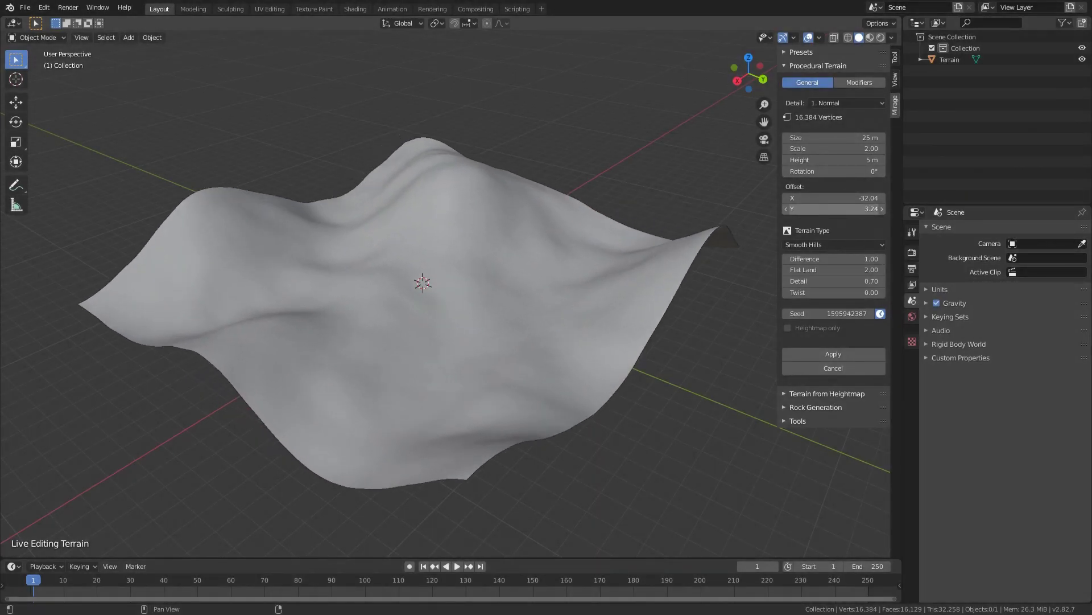
- Drag the Offset Y value to shift the noise and reshape the hills
{"action": "left_click_drag", "start_coordinate": [834, 209], "coordinate": [917, 211]}
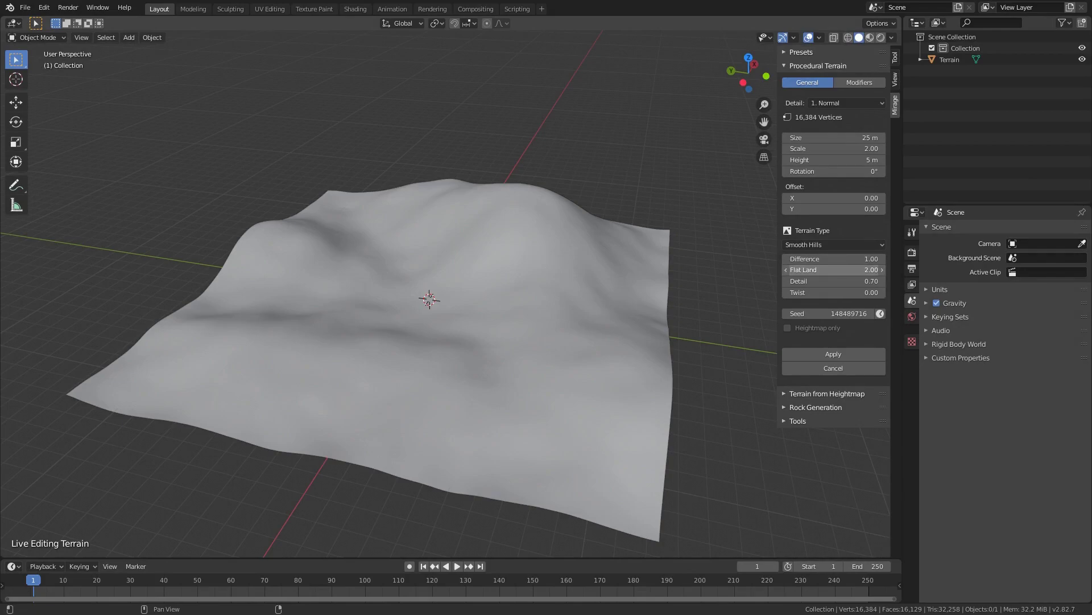
- Adjust the Flat Land value to change how much flat ground the hills have
{"action": "mouse_move", "coordinate": [833, 270]}
{"action": "left_mouse_down"}
{"action": "mouse_move", "coordinate": [864, 270]}
{"action": "mouse_move", "coordinate": [814, 269]}
{"action": "mouse_move", "coordinate": [847, 258]}
{"action": "mouse_move", "coordinate": [822, 258]}
{"action": "mouse_move", "coordinate": [848, 281]}
{"action": "mouse_move", "coordinate": [834, 261]}
{"action": "left_mouse_up"}
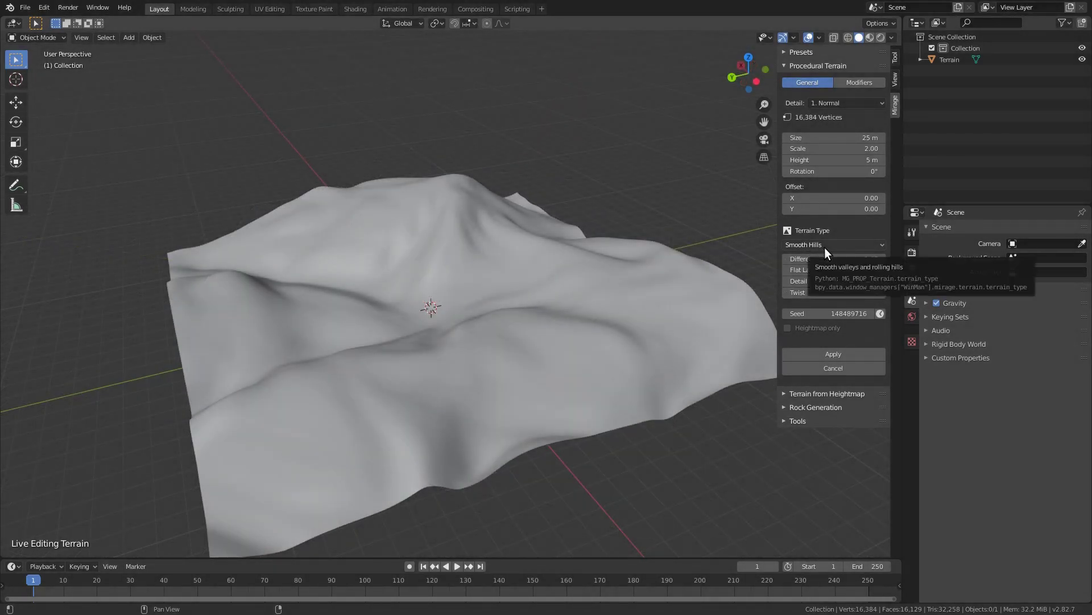
- Switch the terrain type to Mountains and raise Ridgedness to 1.00 for sharp ridges
{"action": "left_click", "coordinate": [824, 247]}
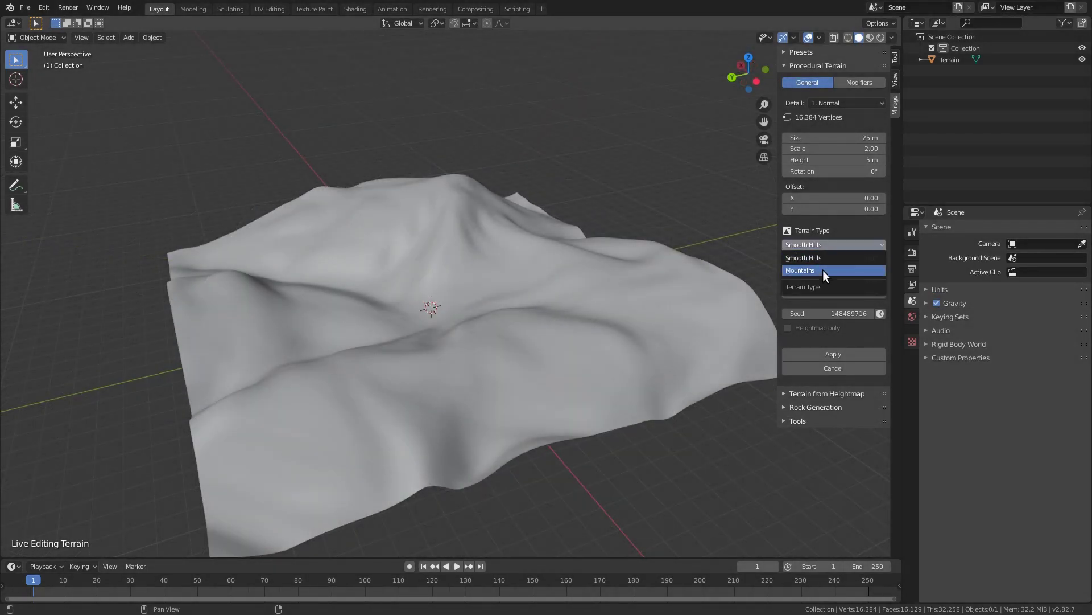
{"action": "left_click", "coordinate": [822, 271]}
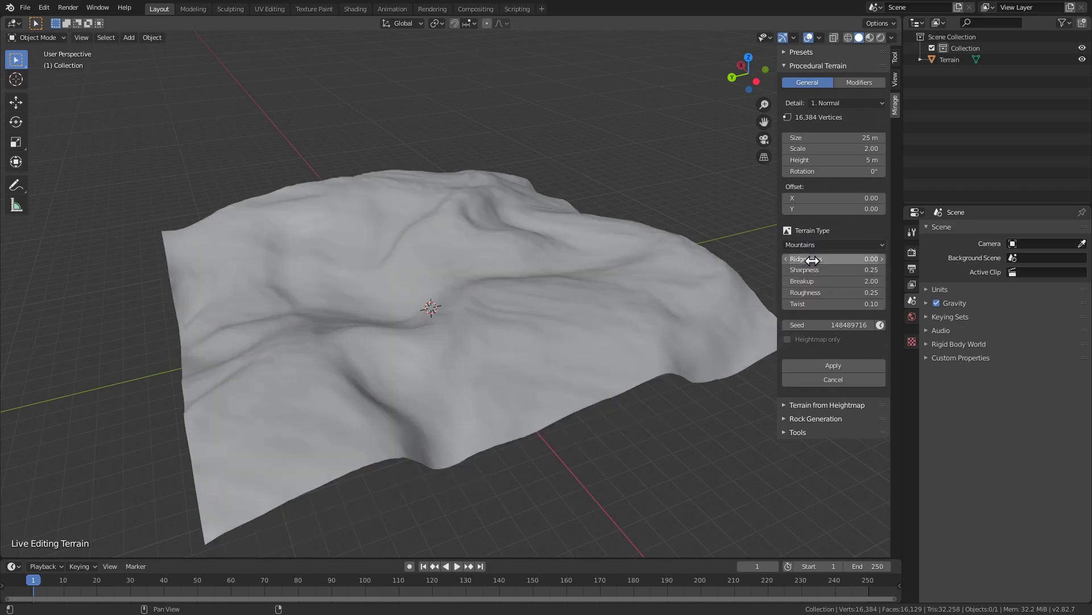
{"action": "left_click_drag", "start_coordinate": [812, 260], "coordinate": [840, 270]}
{"action": "mouse_move", "coordinate": [637, 250]}
{"action": "middle_mouse_down"}
{"action": "mouse_move", "coordinate": [442, 252]}
{"action": "mouse_move", "coordinate": [518, 244]}
{"action": "mouse_move", "coordinate": [506, 267]}
{"action": "middle_mouse_up"}
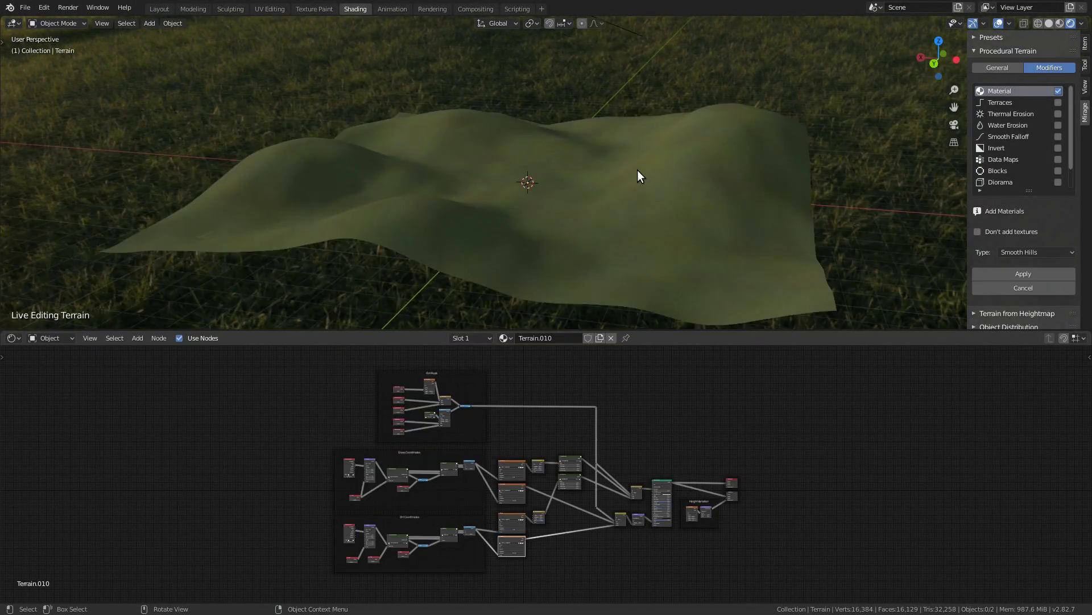
- Orbit and zoom to a level view across the green terrain's valley
{"action": "middle_click_drag", "start_coordinate": [637, 170], "coordinate": [474, 142]}
{"action": "scroll", "coordinate": [456, 137], "scroll_direction": "up", "scroll_amount": 3}
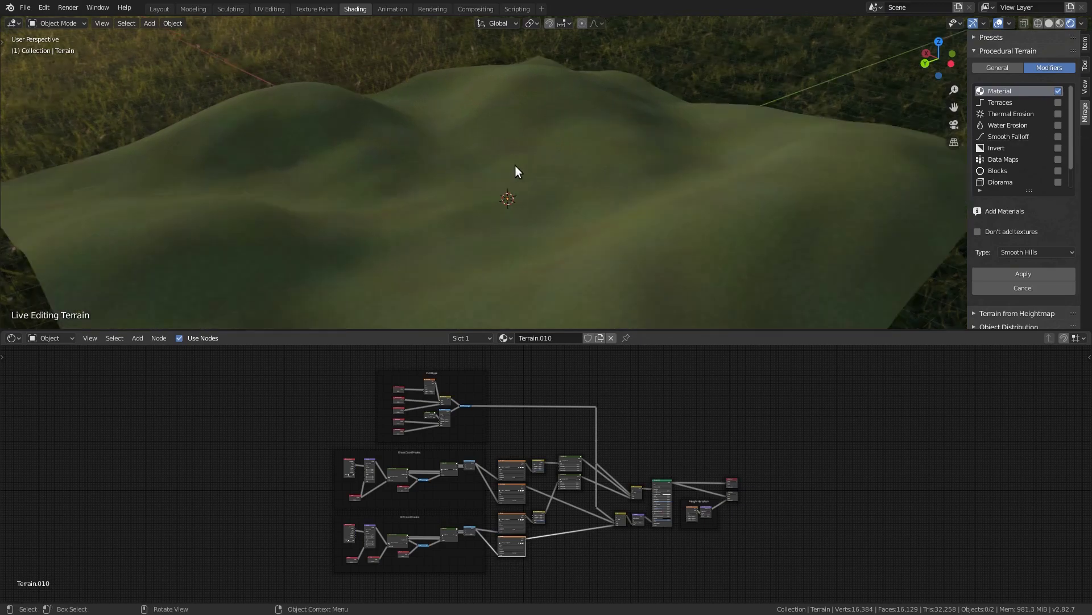
{"action": "scroll", "coordinate": [624, 195], "scroll_direction": "up", "scroll_amount": 5}
{"action": "middle_click_drag", "start_coordinate": [625, 195], "coordinate": [681, 198]}
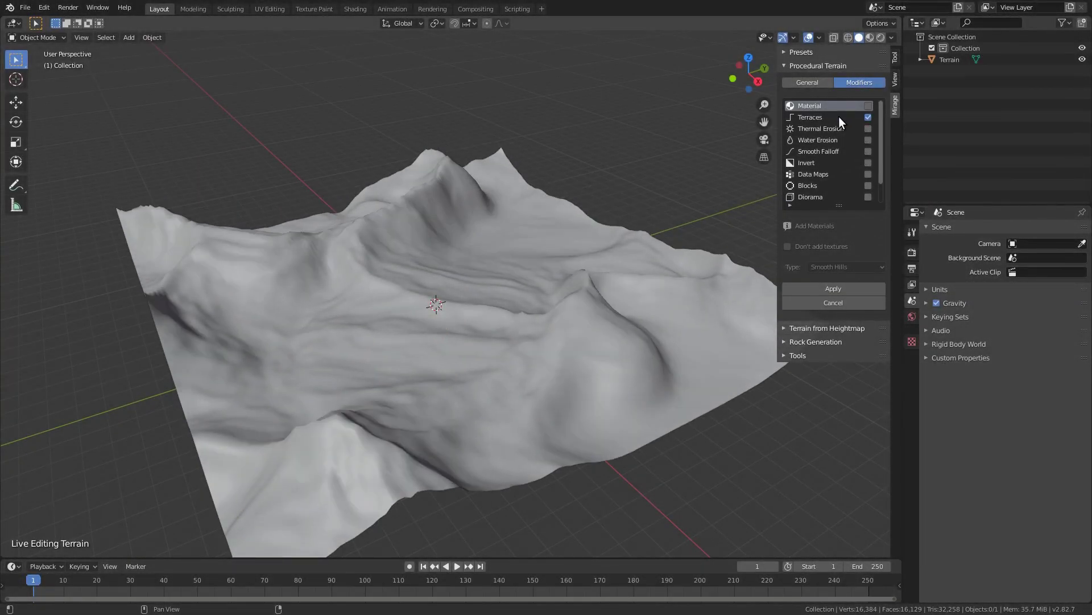
- Add terrace levels up to four, lowering the Terrace 1, 2 and 3 heights
{"action": "left_click_drag", "start_coordinate": [869, 276], "coordinate": [802, 263]}
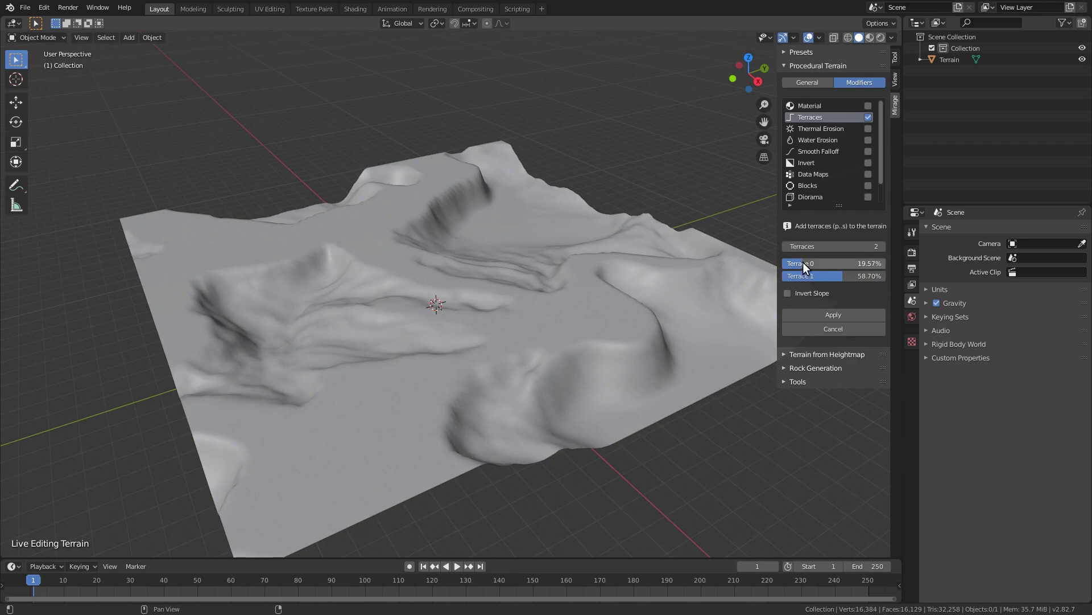
{"action": "left_click", "coordinate": [882, 245]}
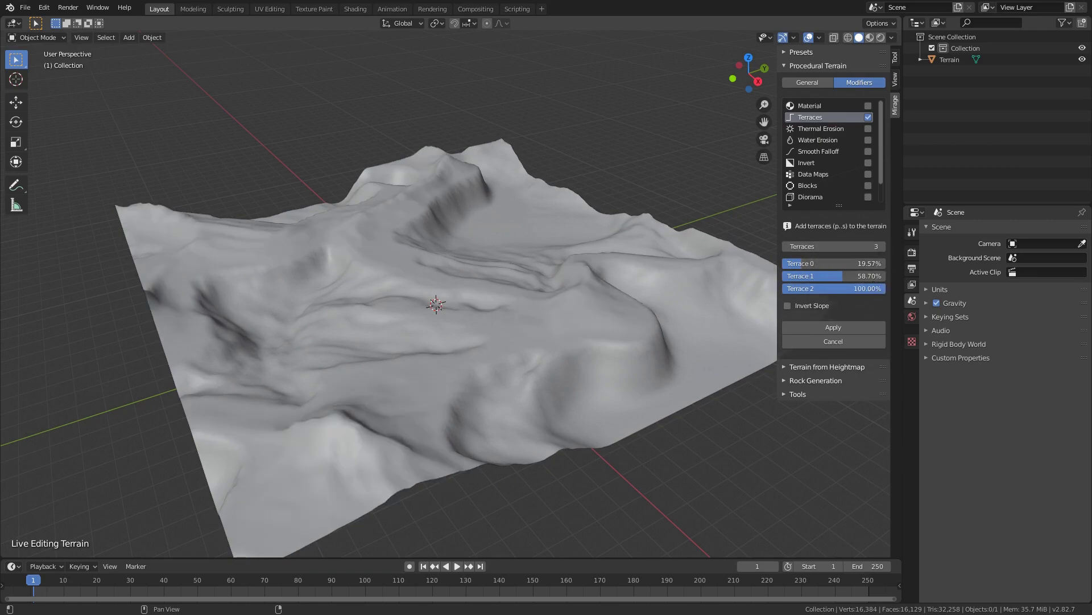
{"action": "left_click_drag", "start_coordinate": [883, 288], "coordinate": [830, 288]}
{"action": "middle_click_drag", "start_coordinate": [780, 273], "coordinate": [630, 253]}
{"action": "left_click", "coordinate": [881, 246]}
{"action": "left_click_drag", "start_coordinate": [872, 300], "coordinate": [818, 300]}
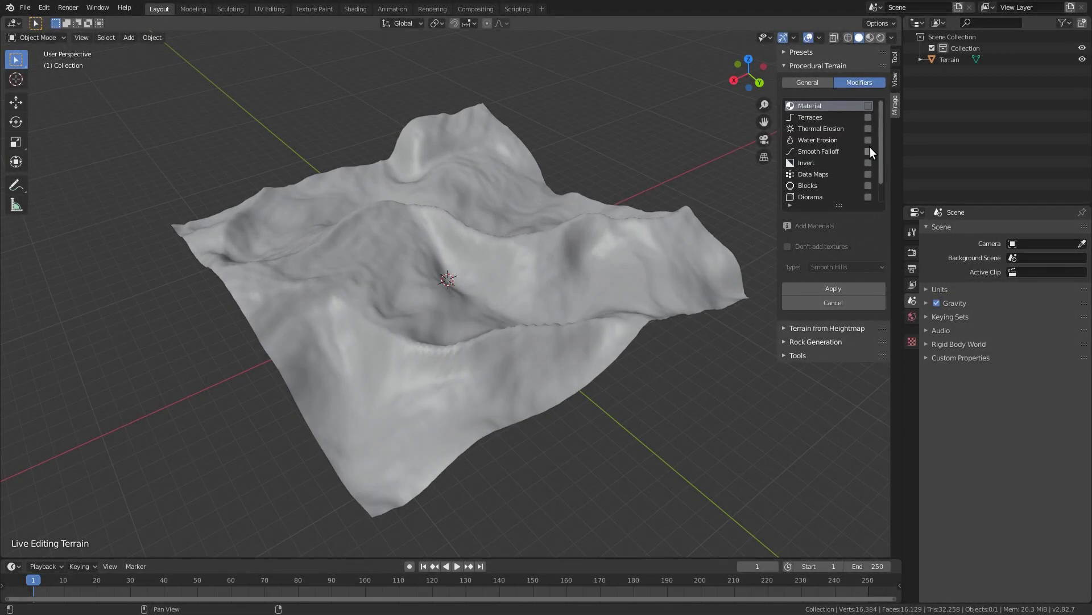
- Enable the radial Smooth Falloff and shrink its Size to about 48%
{"action": "left_click", "coordinate": [868, 149]}
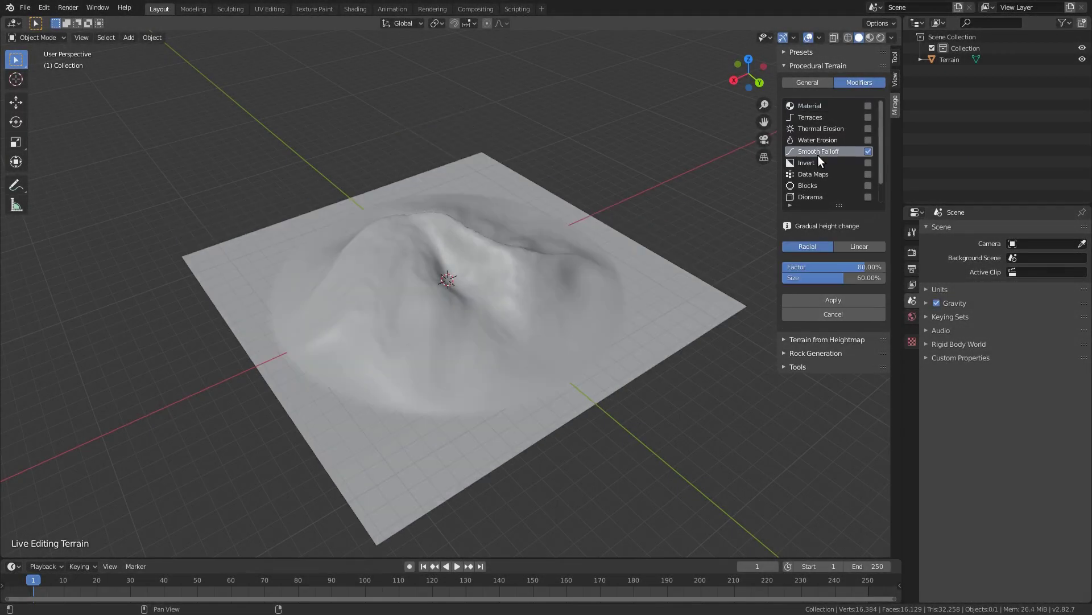
{"action": "mouse_move", "coordinate": [825, 277]}
{"action": "left_mouse_down"}
{"action": "mouse_move", "coordinate": [799, 278]}
{"action": "mouse_move", "coordinate": [850, 277]}
{"action": "mouse_move", "coordinate": [825, 266]}
{"action": "mouse_move", "coordinate": [794, 266]}
{"action": "mouse_move", "coordinate": [788, 277]}
{"action": "mouse_move", "coordinate": [886, 266]}
{"action": "mouse_move", "coordinate": [835, 277]}
{"action": "mouse_move", "coordinate": [853, 267]}
{"action": "mouse_move", "coordinate": [836, 265]}
{"action": "left_mouse_up"}
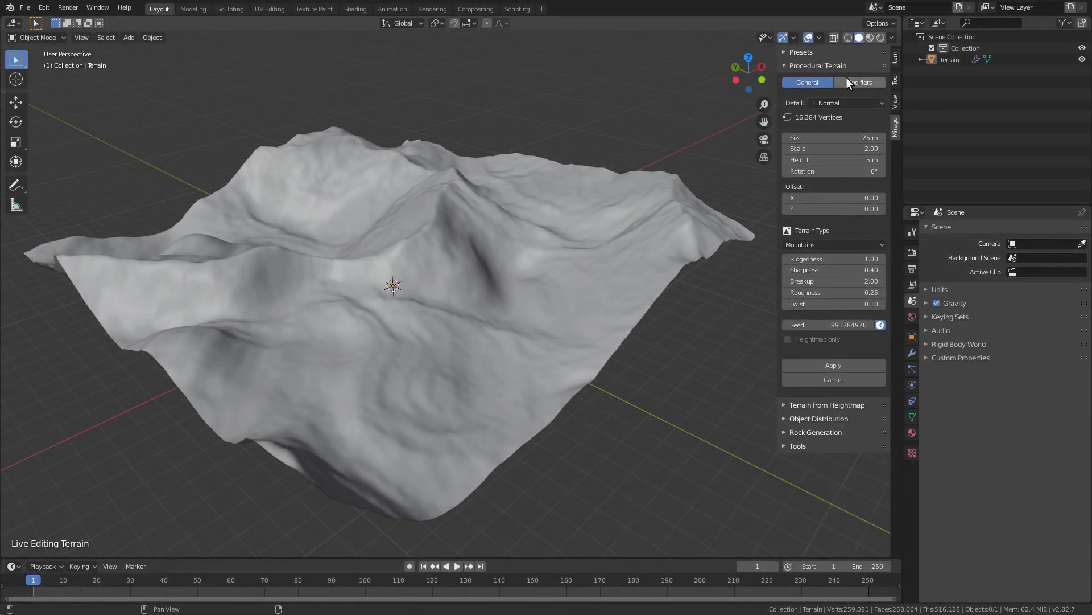
- Enable Thermal Erosion and Water Erosion on the mountain terrain
{"action": "left_click", "coordinate": [848, 82]}
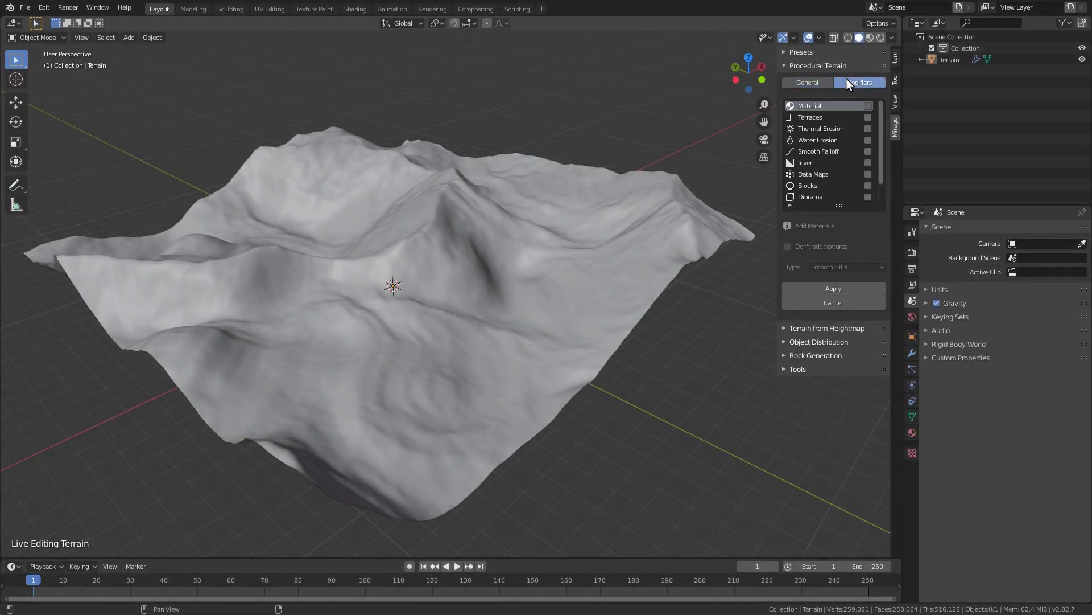
{"action": "left_click", "coordinate": [868, 129]}
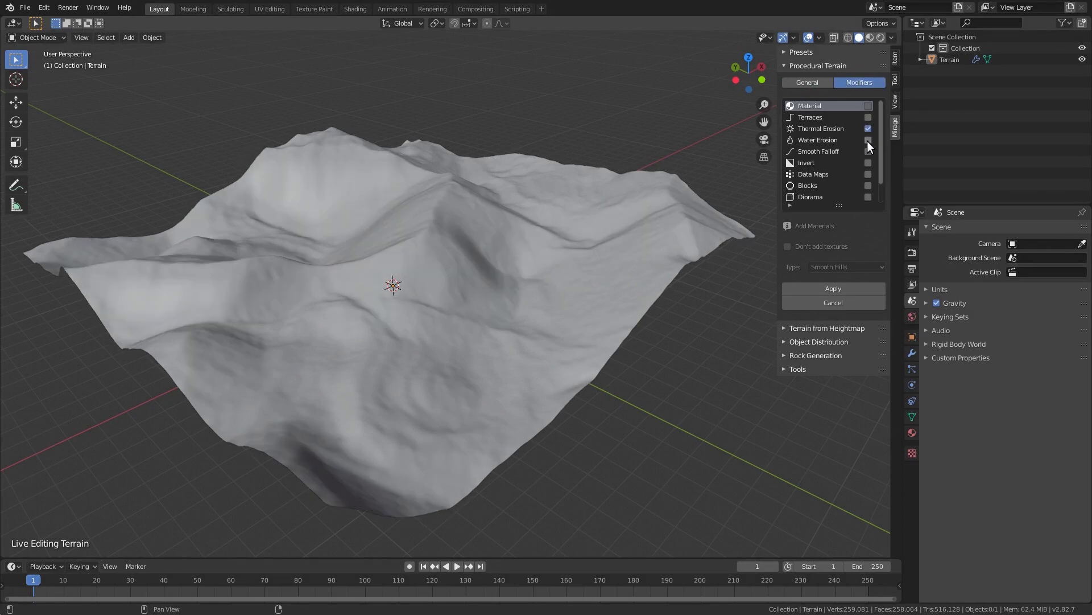
{"action": "left_click", "coordinate": [867, 140]}
{"action": "left_click", "coordinate": [836, 140]}
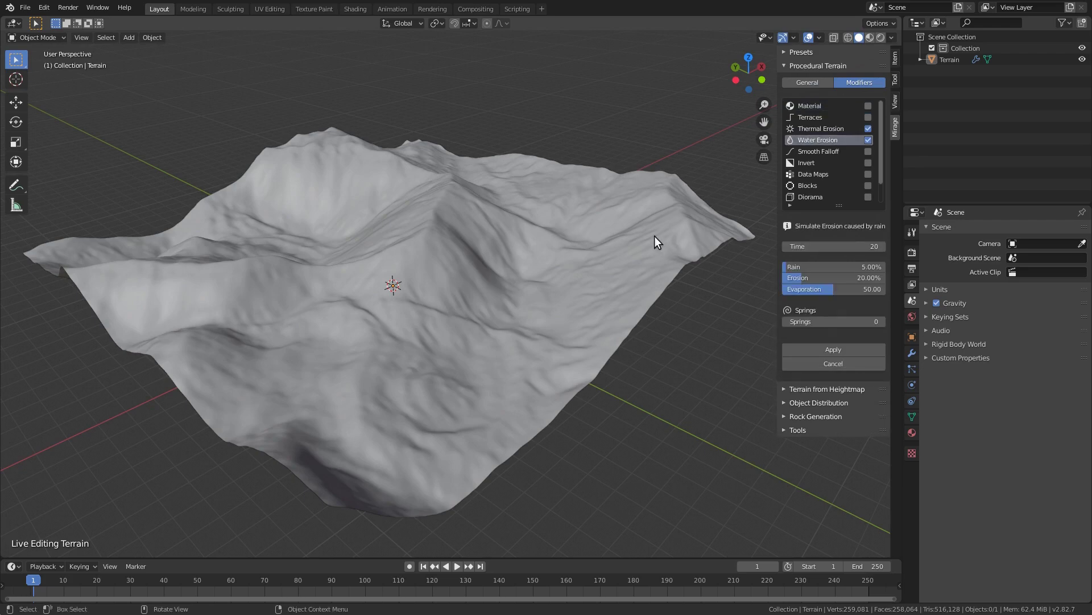
{"action": "middle_click_drag", "start_coordinate": [637, 241], "coordinate": [506, 246]}
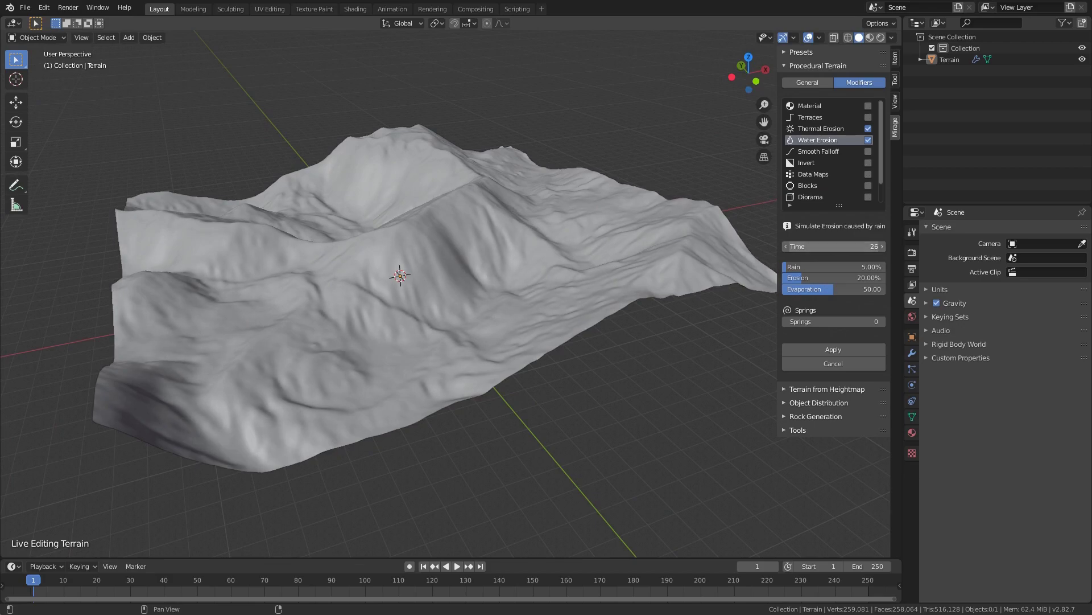
- Set erosion Time to 20 and add one spring at X 50
{"action": "left_click_drag", "start_coordinate": [831, 245], "coordinate": [852, 246]}
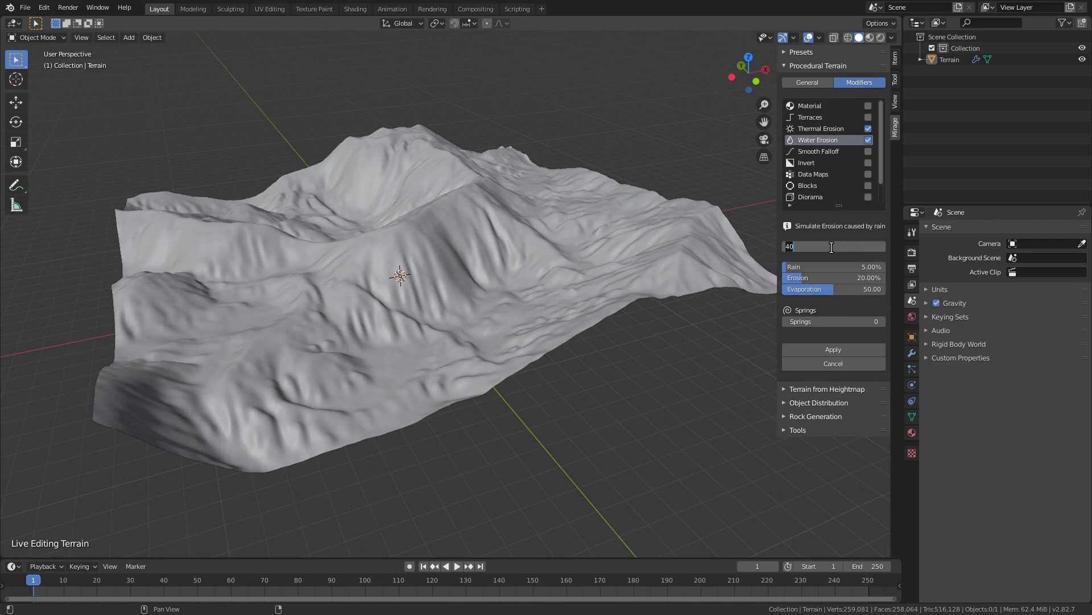
{"action": "key", "text": "Return"}
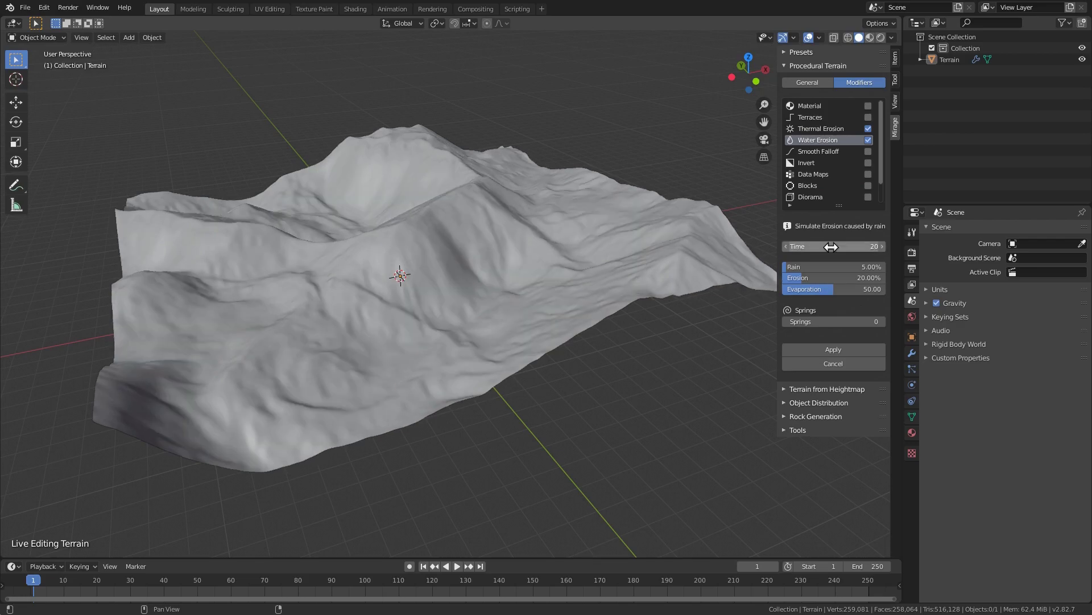
{"action": "left_click", "coordinate": [882, 321]}
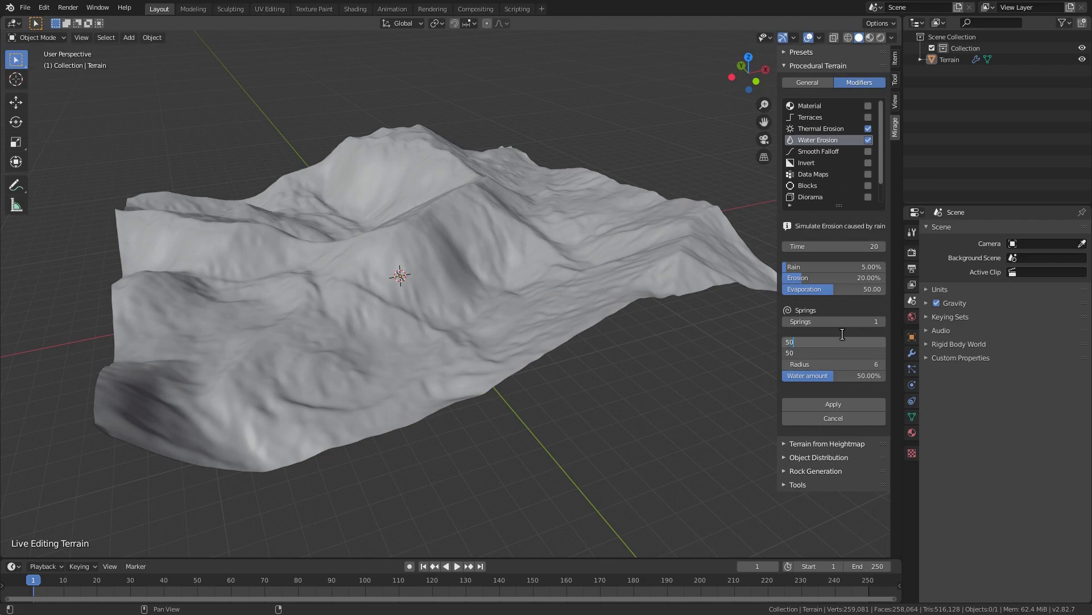
{"action": "key", "text": "Return"}
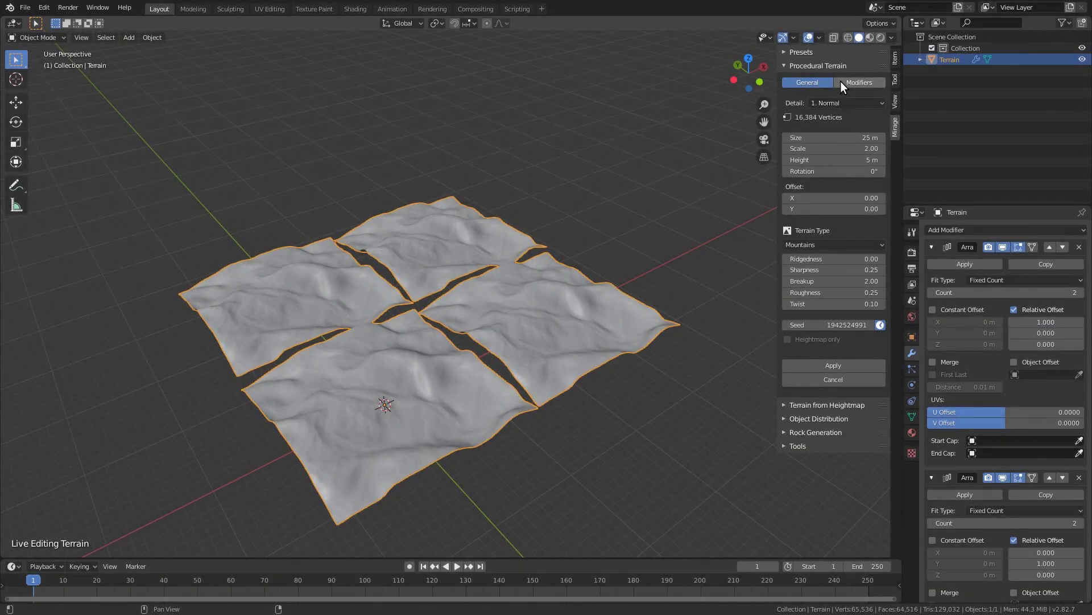
- Enable Seamless with 100% transition on the Modifiers tab, then set Ridgedness to 1.00
{"action": "left_click", "coordinate": [841, 81]}
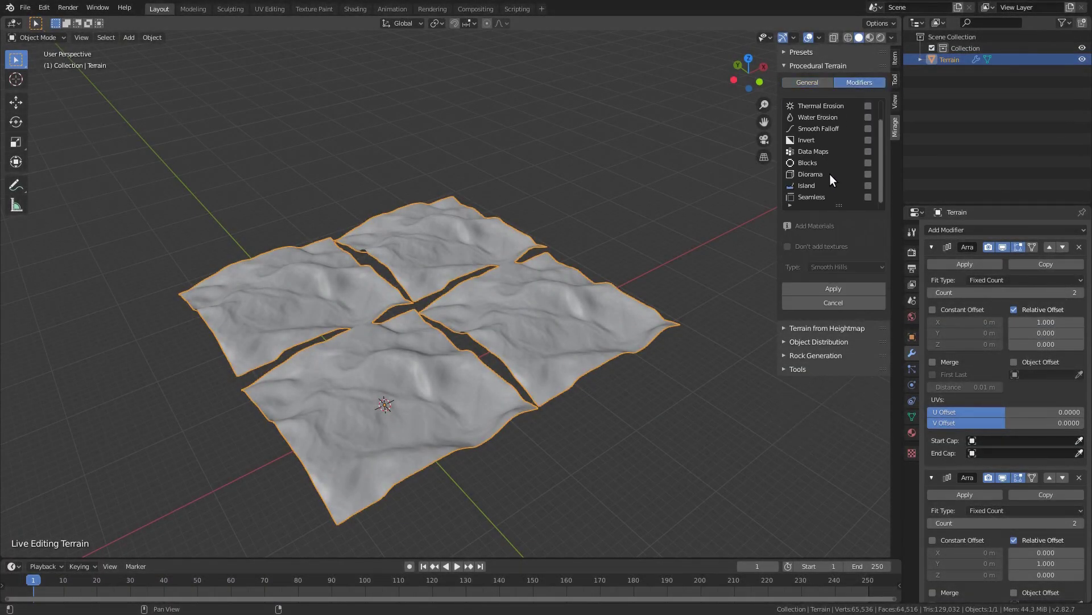
{"action": "left_click", "coordinate": [868, 197]}
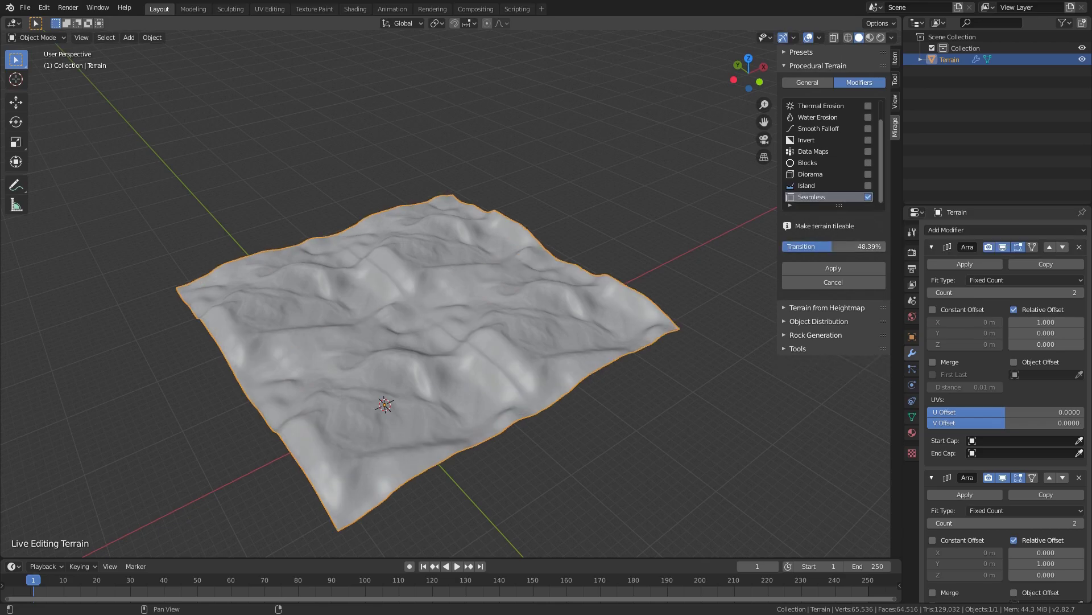
{"action": "left_click_drag", "start_coordinate": [825, 246], "coordinate": [886, 246]}
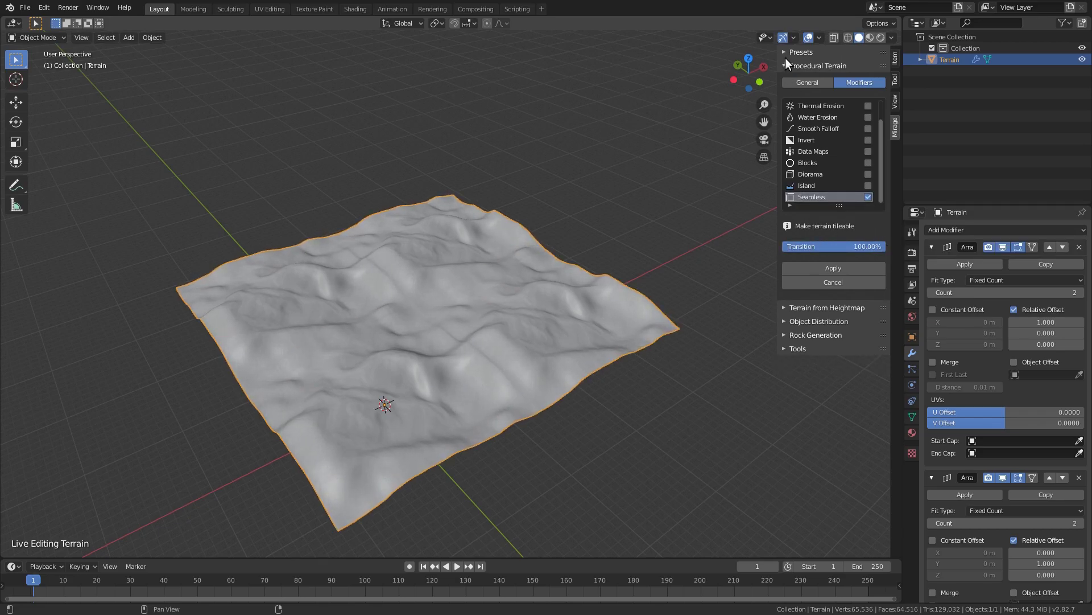
{"action": "left_click", "coordinate": [792, 84]}
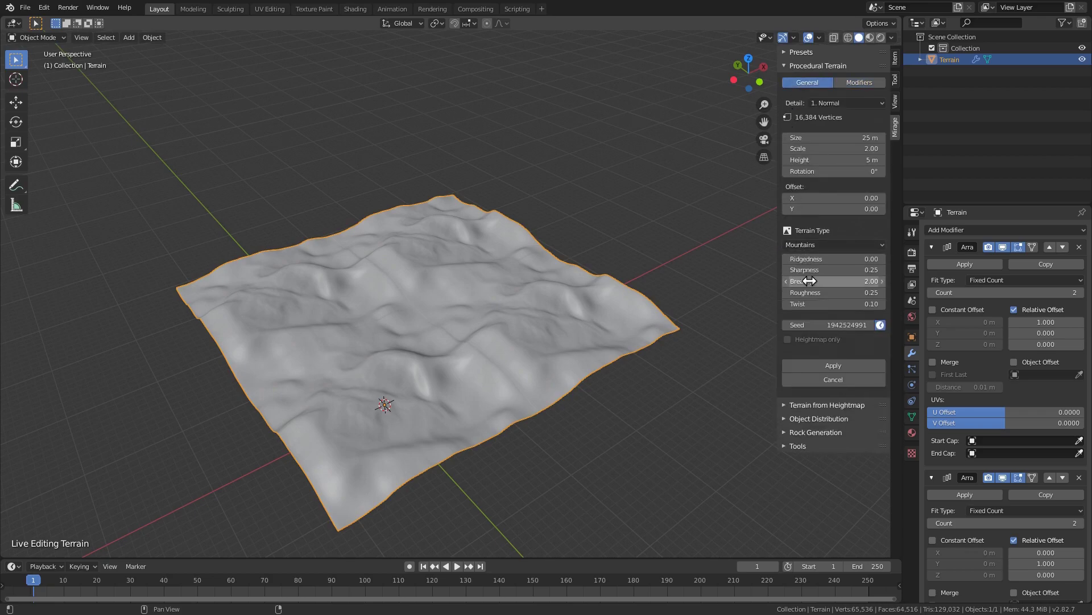
{"action": "left_click_drag", "start_coordinate": [820, 258], "coordinate": [876, 258]}
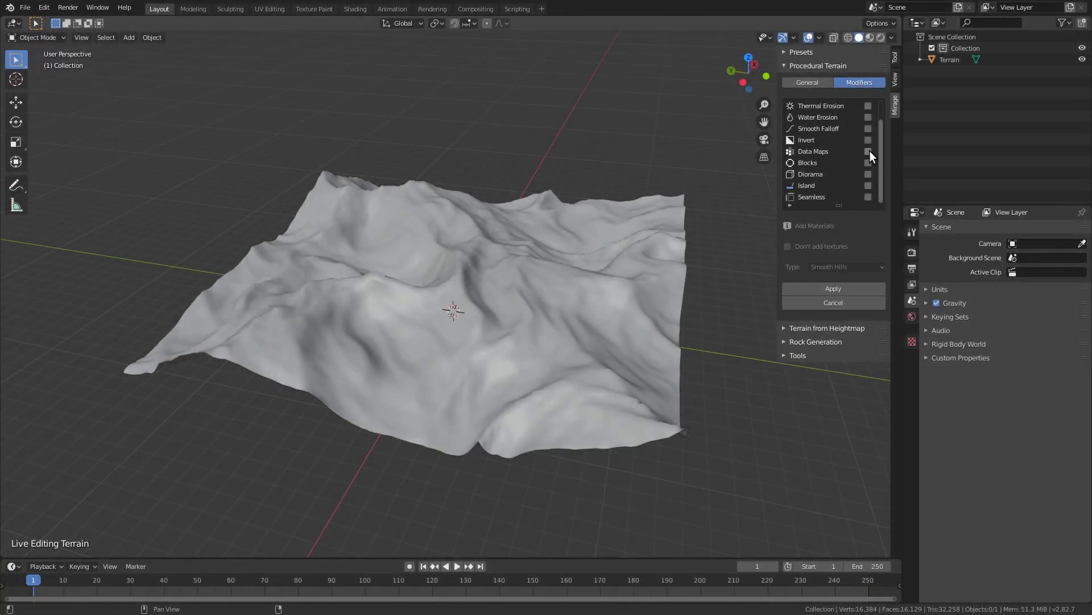
- Enable Data Maps and view the terrain's Height vertex group in Weight Paint mode
{"action": "left_click", "coordinate": [868, 150]}
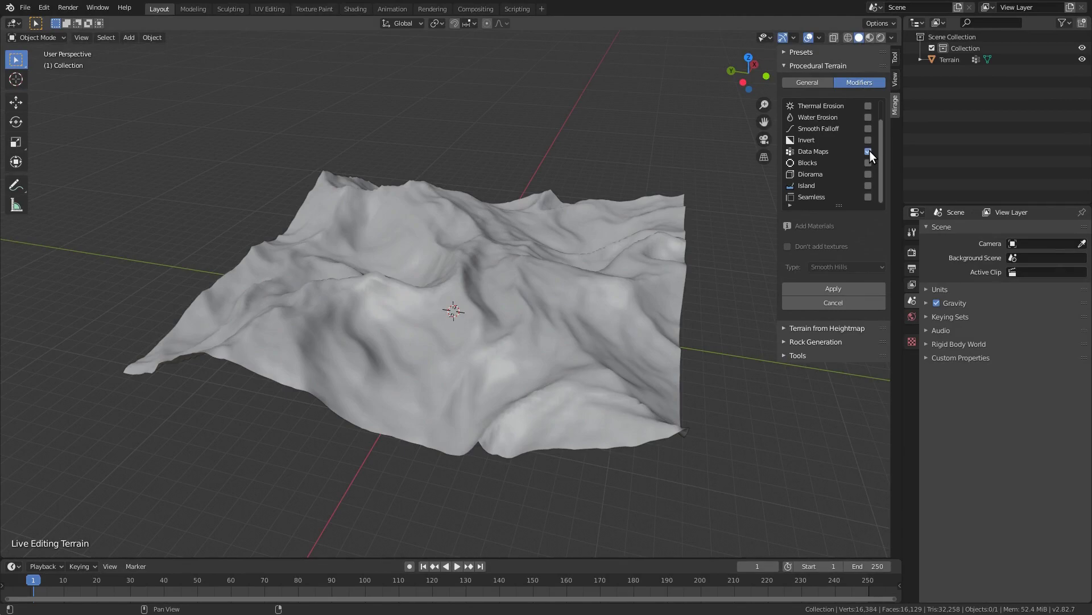
{"action": "left_click", "coordinate": [668, 319]}
{"action": "key", "text": "ctrl+Tab"}
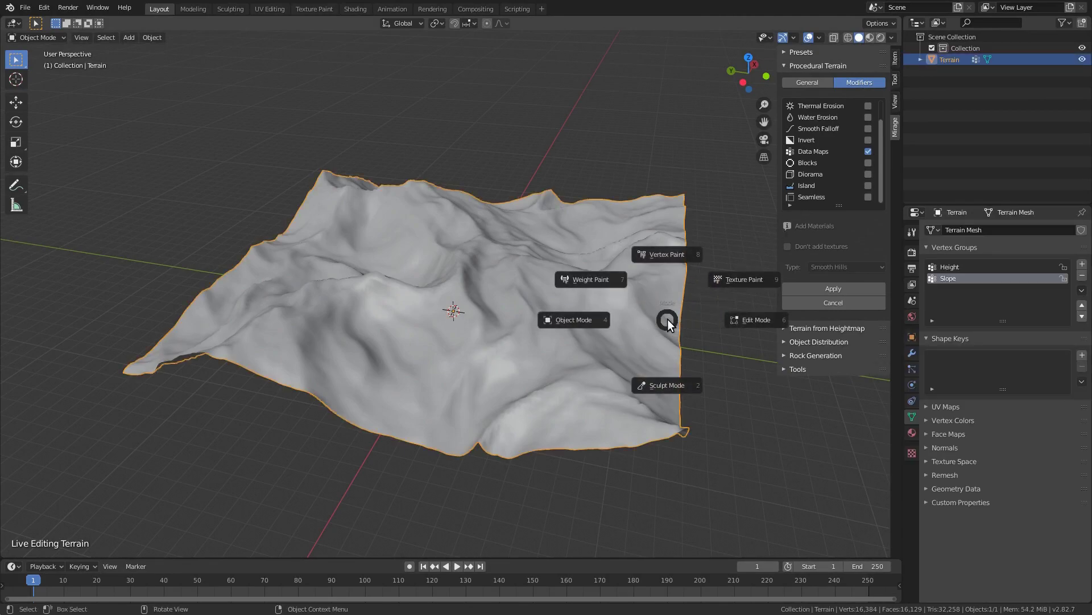
{"action": "left_click", "coordinate": [620, 293]}
{"action": "mouse_move", "coordinate": [626, 296]}
{"action": "middle_mouse_down"}
{"action": "mouse_move", "coordinate": [691, 322]}
{"action": "mouse_move", "coordinate": [695, 298]}
{"action": "mouse_move", "coordinate": [721, 300]}
{"action": "mouse_move", "coordinate": [482, 316]}
{"action": "middle_mouse_up"}
{"action": "left_click", "coordinate": [949, 265]}
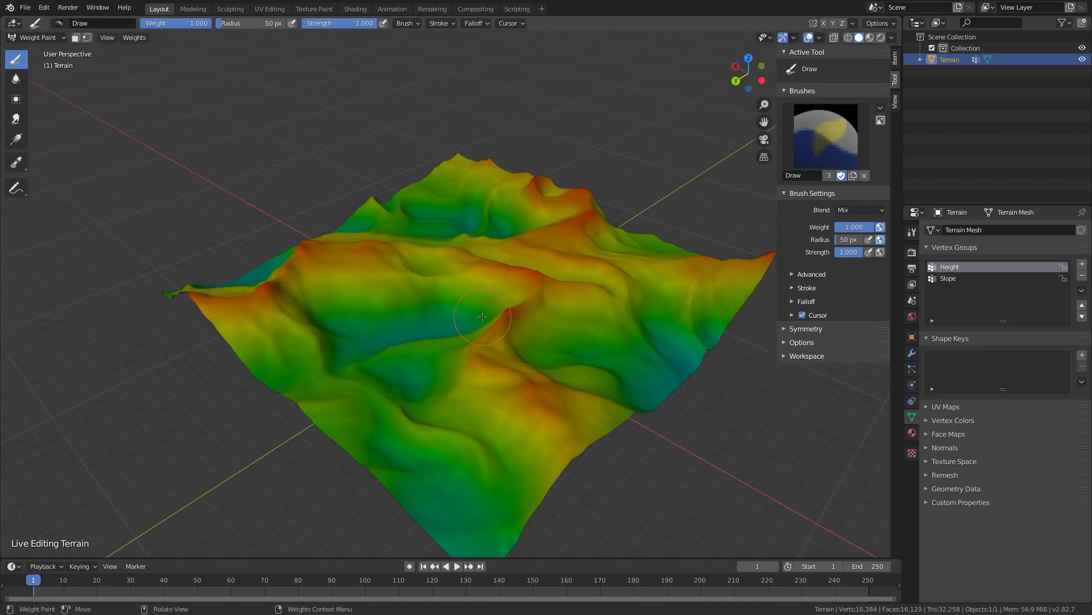